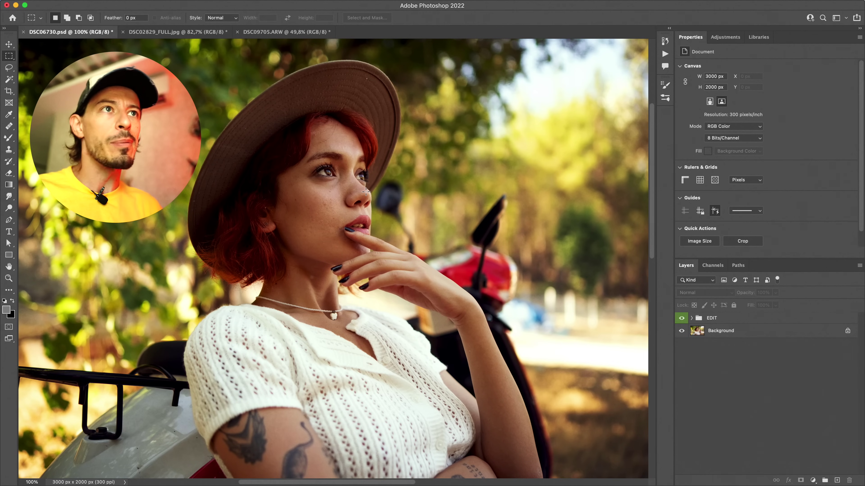
# Step: Zoom in to inspect the sweater edge at the shoulder
pyautogui.scroll(-2, 234, 170)
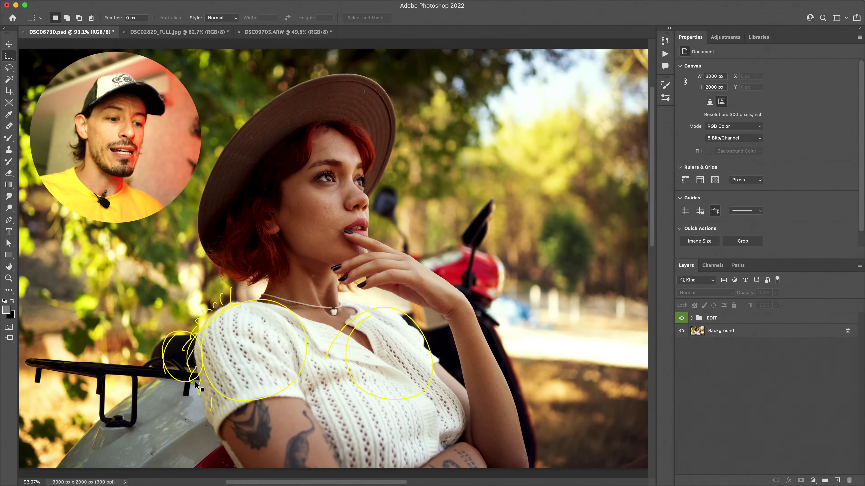
pyautogui.moveTo(190, 366); pyautogui.dragTo(242, 363)
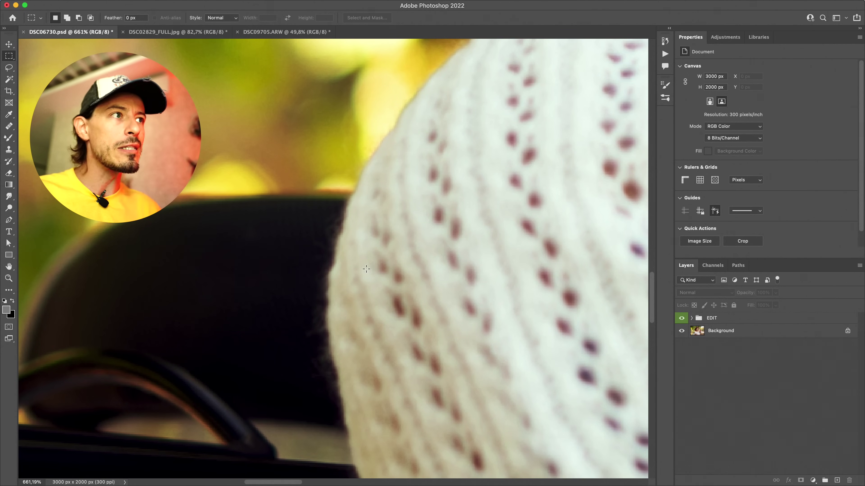
pyautogui.moveTo(364, 185); pyautogui.dragTo(365, 444)
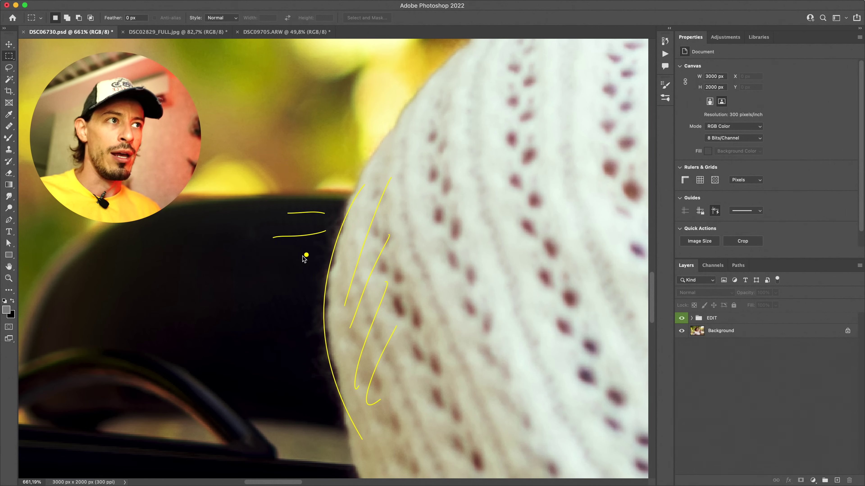
pyautogui.press('Escape')
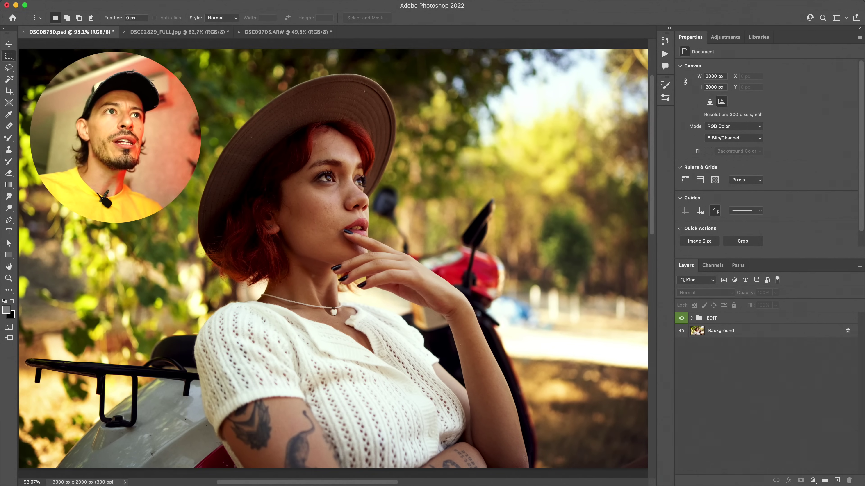
pyautogui.scroll(5, 163, 170)
pyautogui.scroll(-5, 164, 171)
pyautogui.scroll(-3, 119, 122)
pyautogui.scroll(3, 119, 122)
pyautogui.scroll(-2, 119, 123)
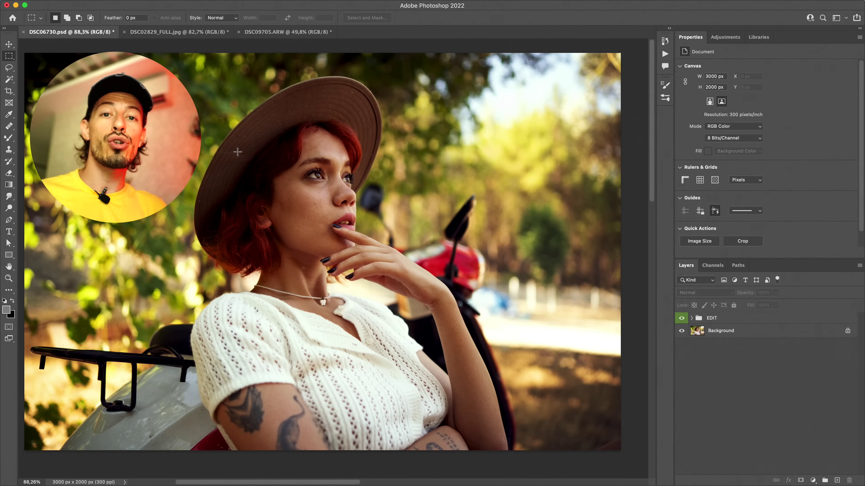
# Step: Compare the image with and without the EDIT group, then stamp a merged copy as Layer 2
pyautogui.click(681, 319)
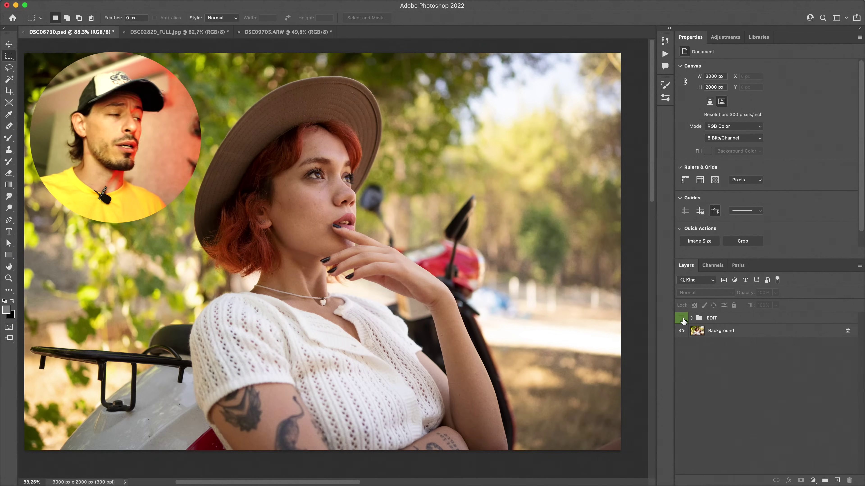
pyautogui.click(681, 319)
pyautogui.click(682, 320)
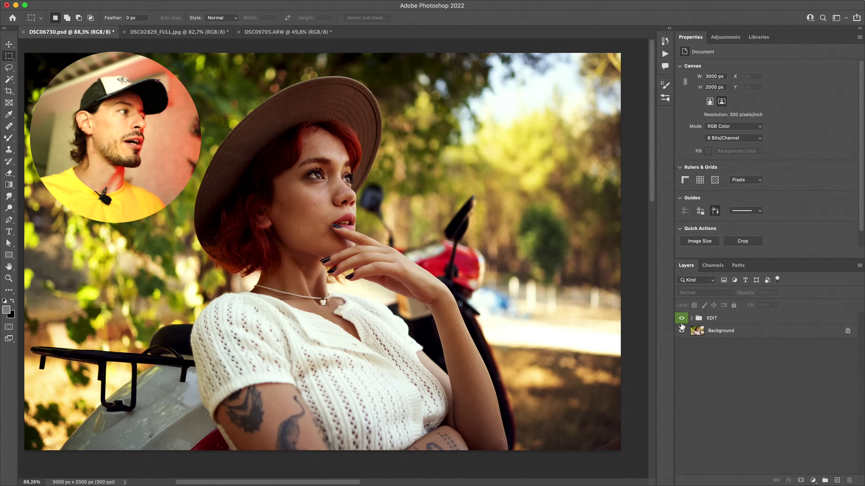
pyautogui.click(691, 320)
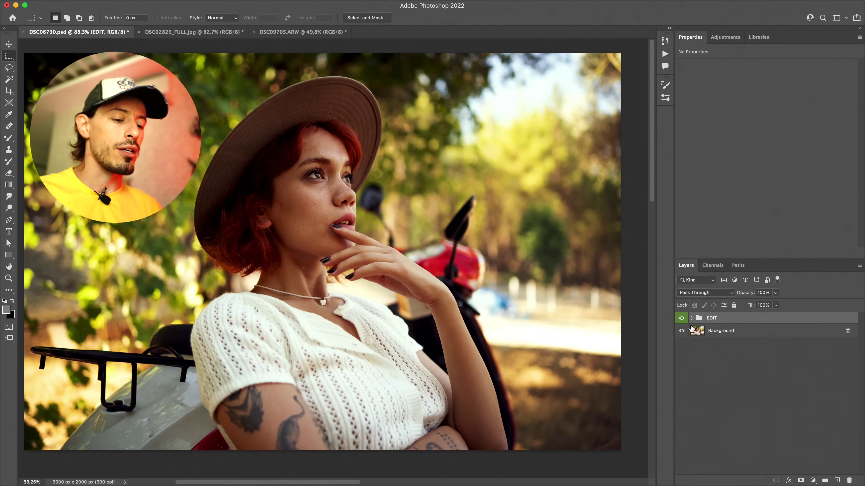
pyautogui.hotkey('ctrl', 'a')
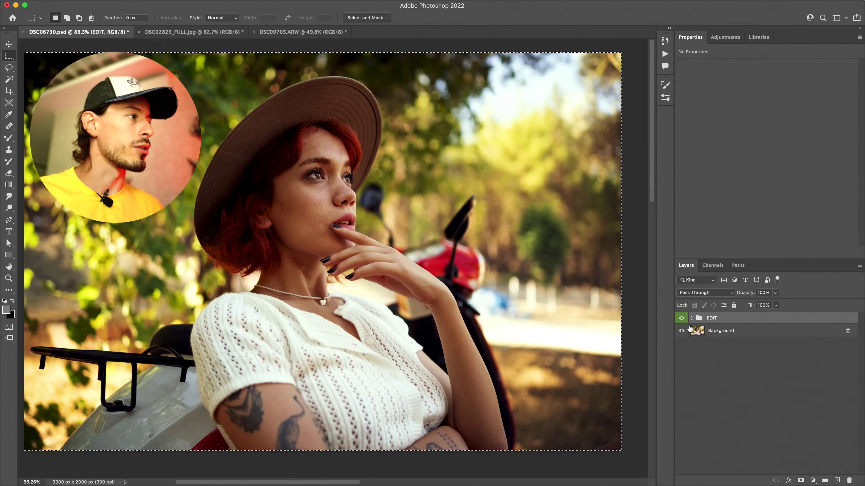
pyautogui.hotkey('ctrl', 'shift', 'c')
pyautogui.hotkey('ctrl', 'v')
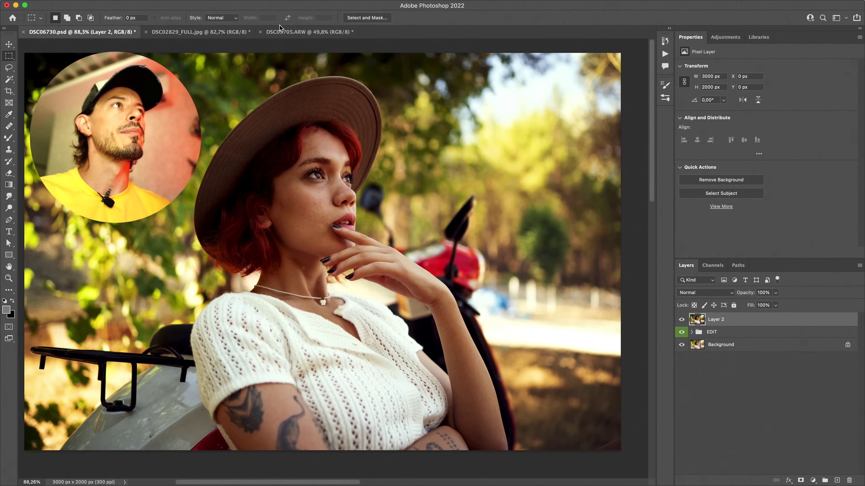
# Step: Apply a Motion Blur at a 53° angle to Layer 2
pyautogui.click(209, 5)
pyautogui.click(371, 172)
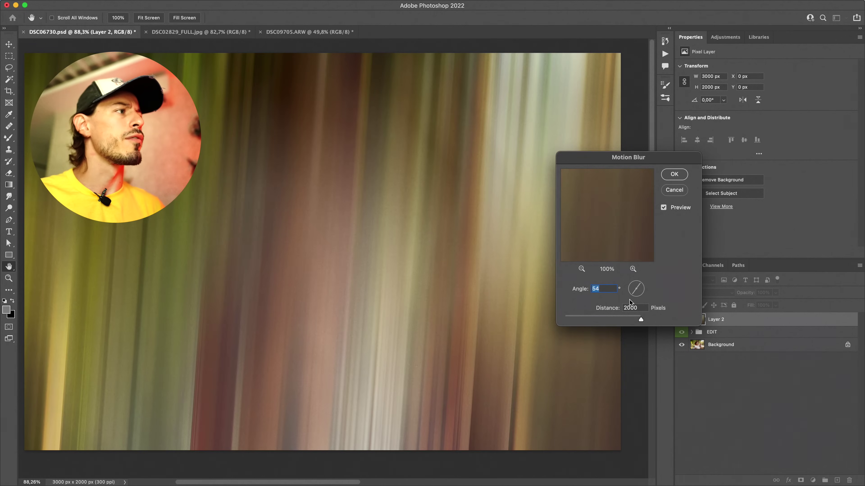
pyautogui.moveTo(635, 302); pyautogui.dragTo(631, 318)
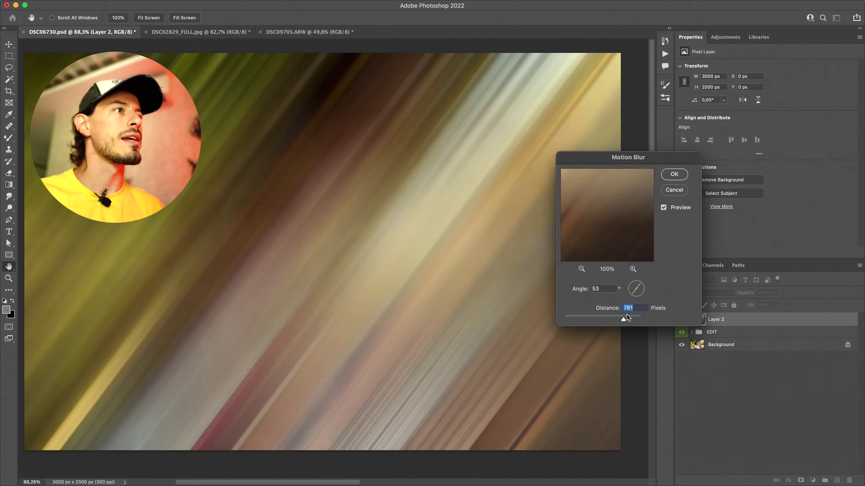
pyautogui.press('Return')
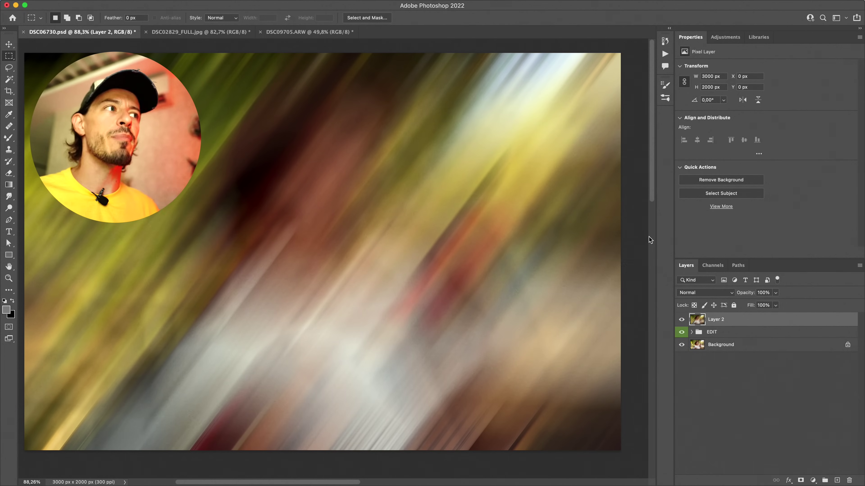
# Step: Soften Layer 2 further with a 43-pixel Gaussian Blur
pyautogui.moveTo(223, 2)
pyautogui.click(230, 5)
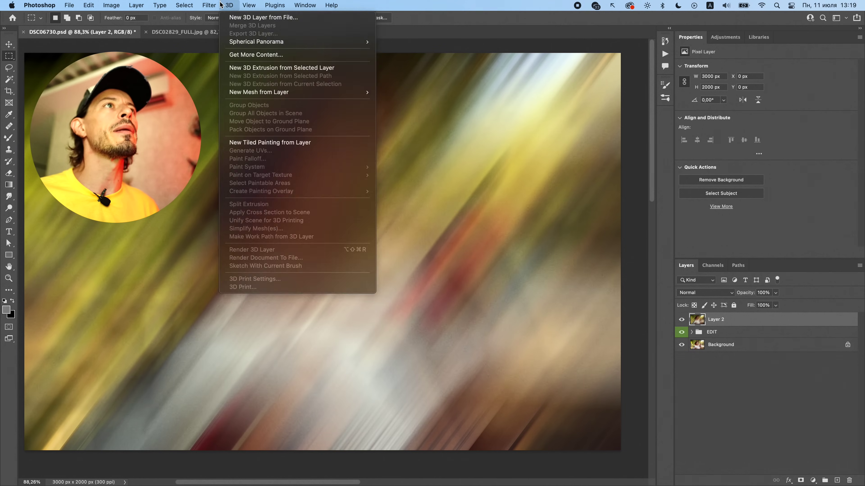
pyautogui.click(373, 155)
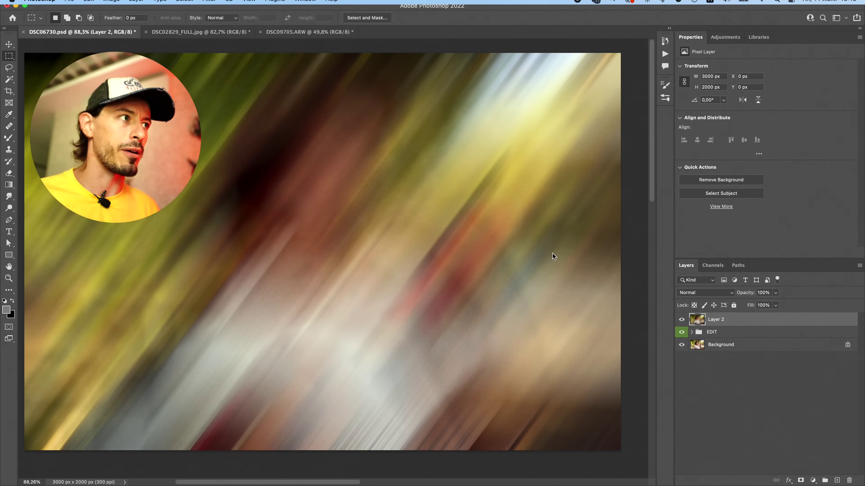
pyautogui.moveTo(570, 275); pyautogui.dragTo(573, 275)
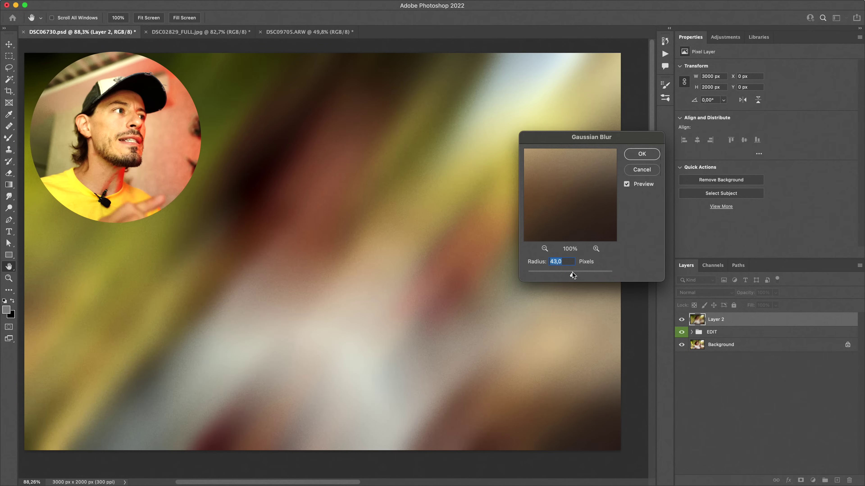
pyautogui.click(631, 155)
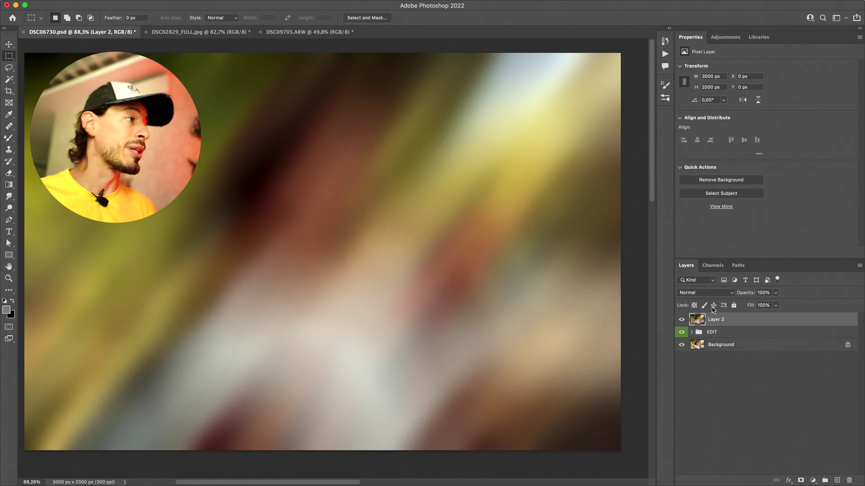
pyautogui.click(699, 293)
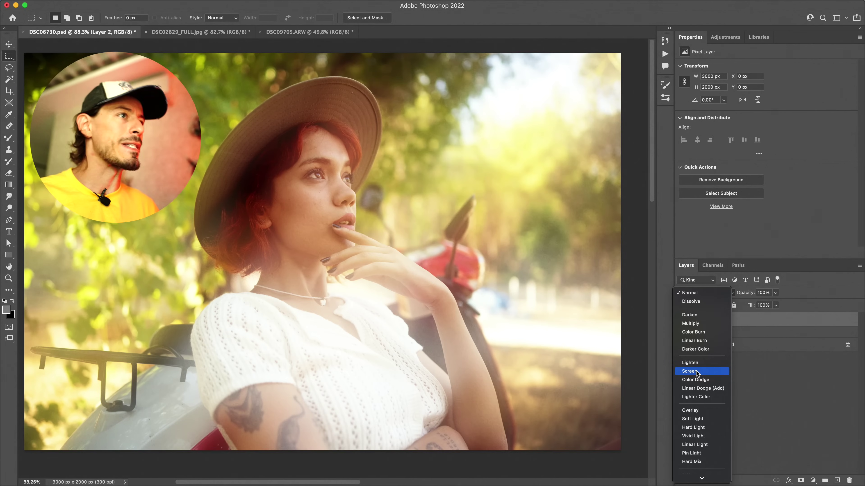
# Step: Set Layer 2 to Screen and add a Curves layer pulled down to darken the glow
pyautogui.click(696, 372)
pyautogui.click(813, 480)
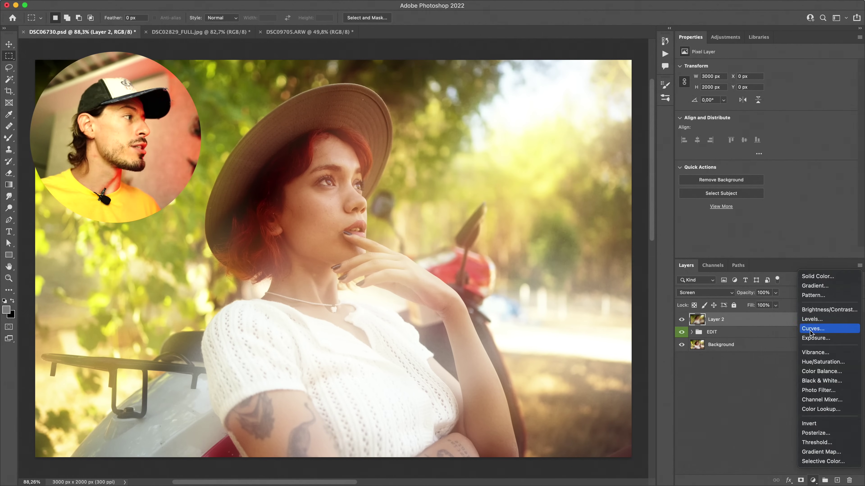
pyautogui.click(817, 331)
pyautogui.moveTo(762, 170); pyautogui.dragTo(764, 184)
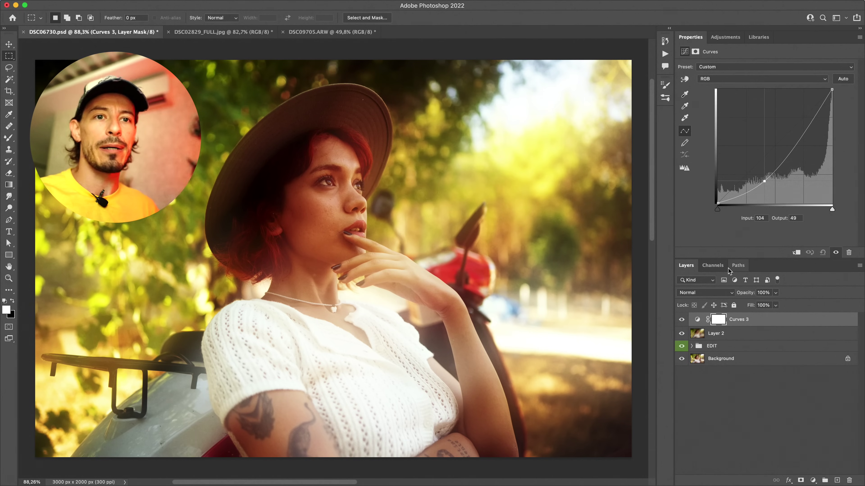
# Step: Group Layer 2 and Curves 3 as 'soft' and hide it behind an inverted black mask
pyautogui.click(735, 337)
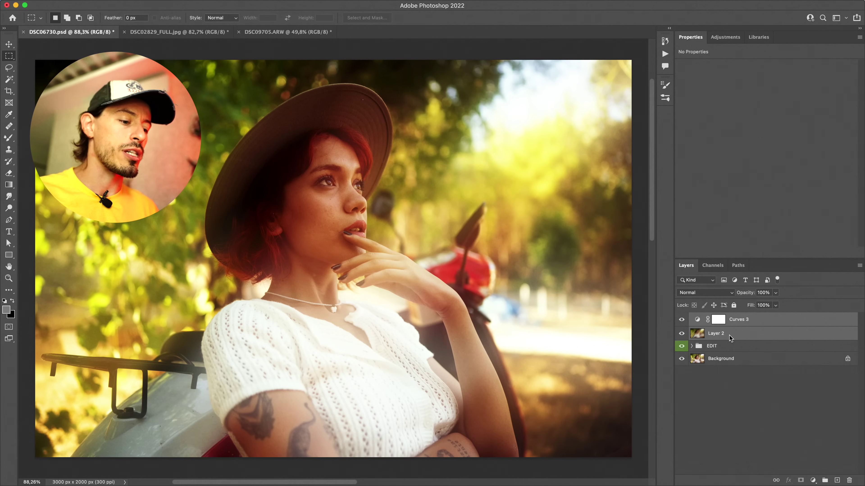
pyautogui.hotkey('ctrl', 'g')
pyautogui.write('soft')
pyautogui.press('Return')
pyautogui.click(802, 480)
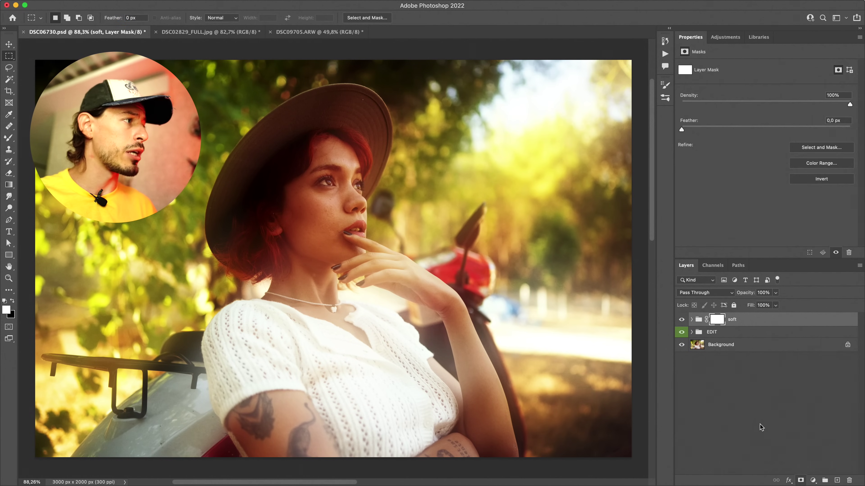
pyautogui.hotkey('ctrl', 'i')
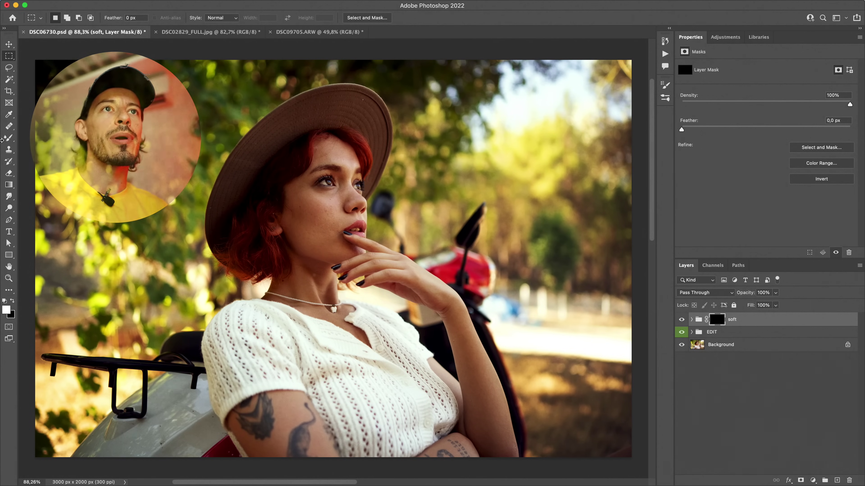
# Step: Set up a white Brush at 10% opacity for painting on the mask
pyautogui.click(9, 138)
pyautogui.click(44, 137)
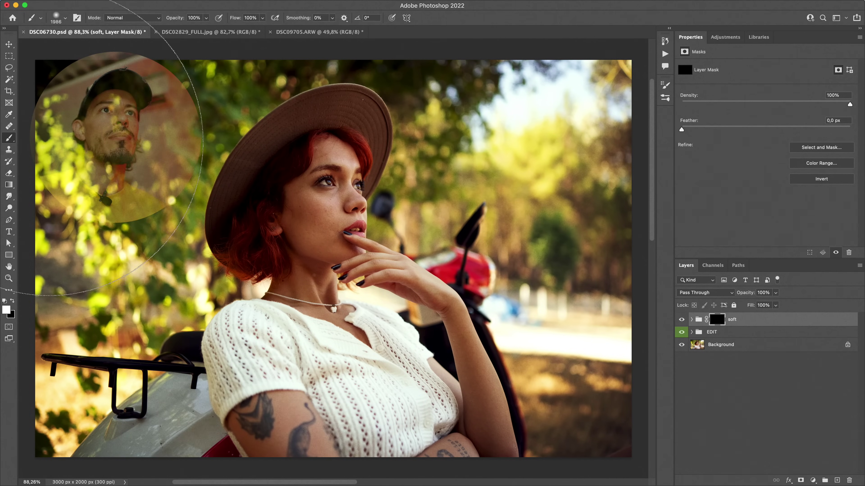
pyautogui.press('[')
pyautogui.press('[')
pyautogui.press('[')
pyautogui.press('x')
pyautogui.press('super+minus')
pyautogui.press('1')
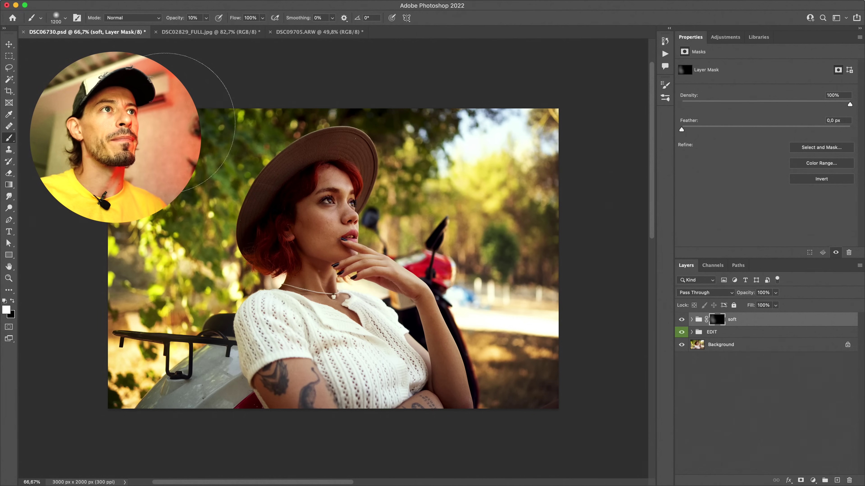
# Step: Paint white over the right background, then check the mask and compare before and after
pyautogui.moveTo(558, 252); pyautogui.dragTo(494, 334)
pyautogui.click(682, 320)
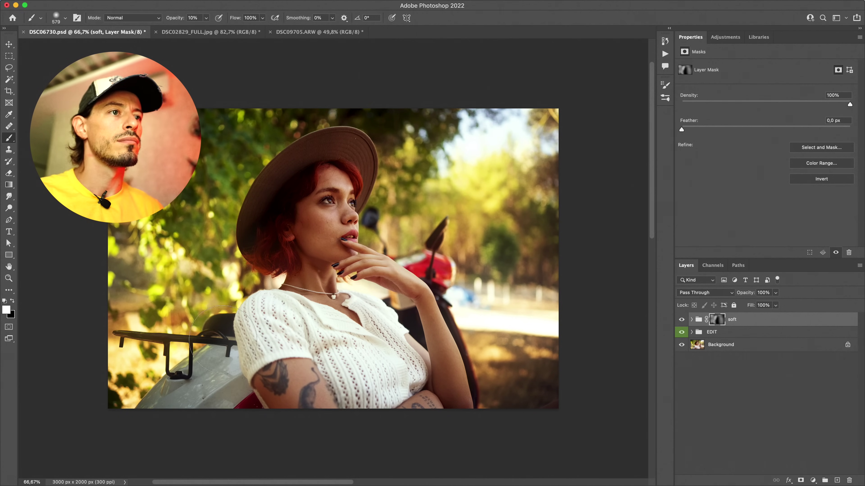
pyautogui.keyDown('alt'); pyautogui.click(716, 322); pyautogui.keyUp('alt')
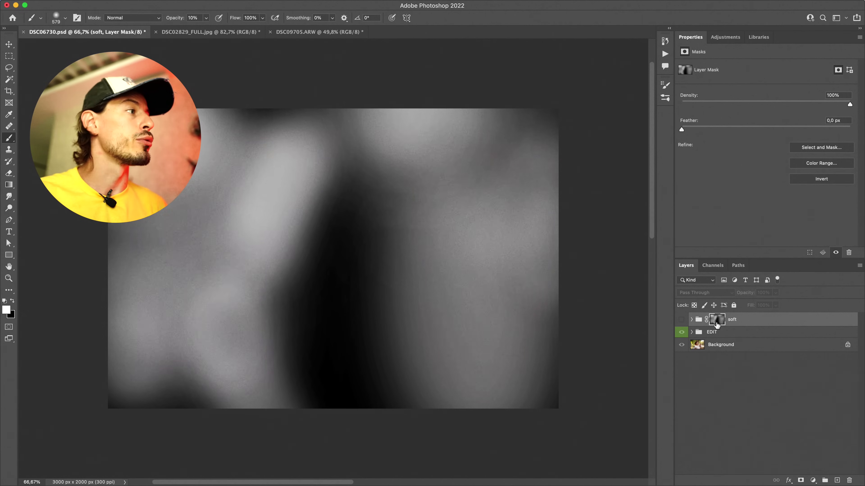
pyautogui.click(680, 320)
pyautogui.click(682, 321)
pyautogui.click(682, 321)
pyautogui.click(681, 320)
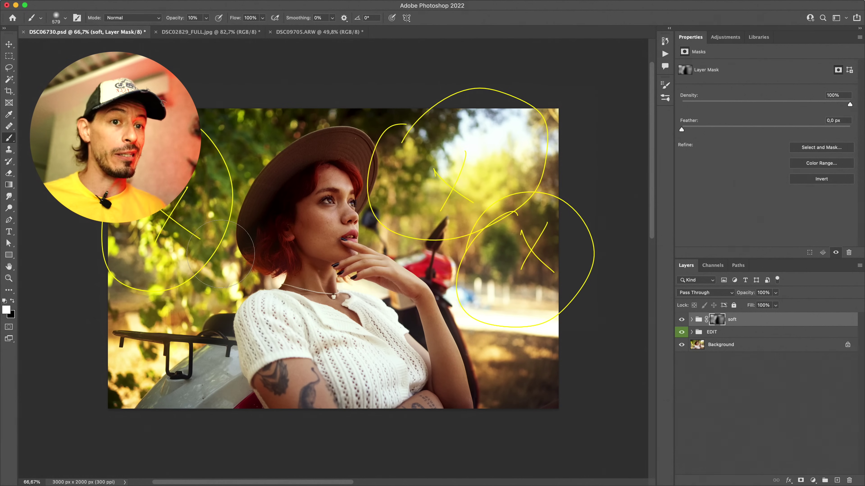
# Step: Add more white brush strokes over the background on the soft mask
pyautogui.moveTo(290, 255); pyautogui.dragTo(282, 268)
pyautogui.moveTo(440, 155)
pyautogui.mouseDown()
pyautogui.moveTo(319, 201)
pyautogui.moveTo(352, 197)
pyautogui.mouseUp()
pyautogui.moveTo(475, 268); pyautogui.dragTo(407, 272)
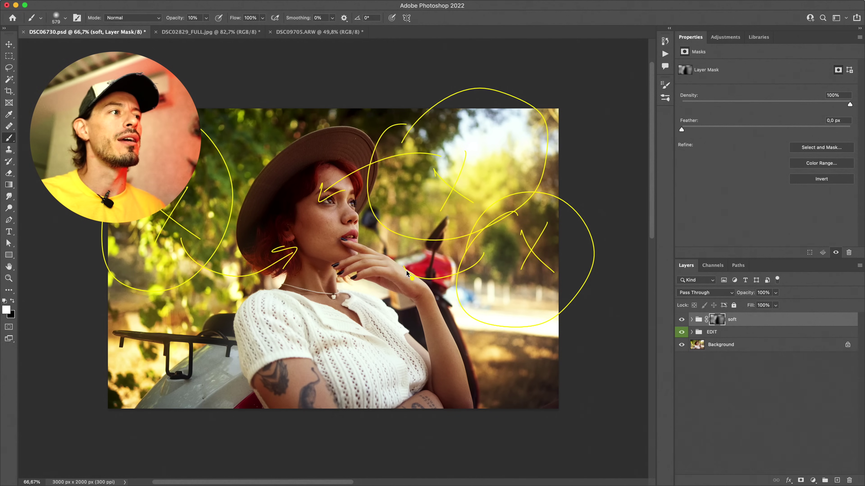
pyautogui.press('Escape')
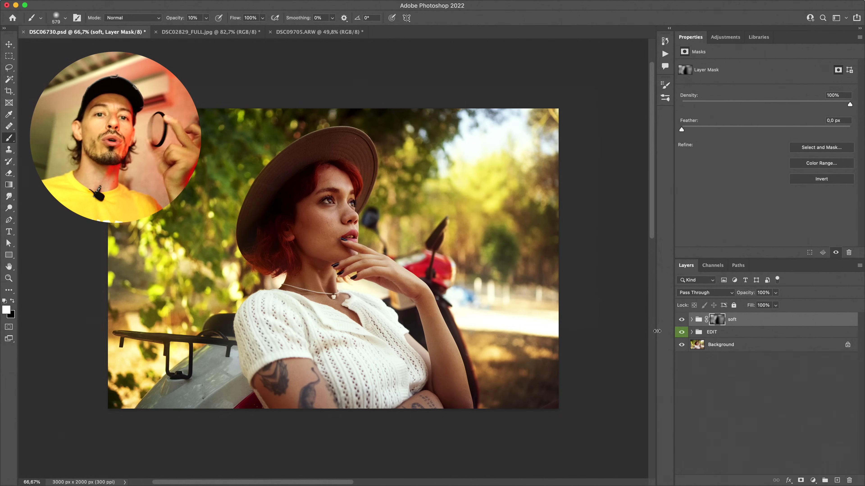
# Step: Hide the soft group and stamp the visible image into a new Layer 3
pyautogui.click(681, 319)
pyautogui.click(732, 354)
pyautogui.hotkey('ctrl', 'a')
pyautogui.hotkey('ctrl', 'shift', 'c')
pyautogui.hotkey('ctrl', 'v')
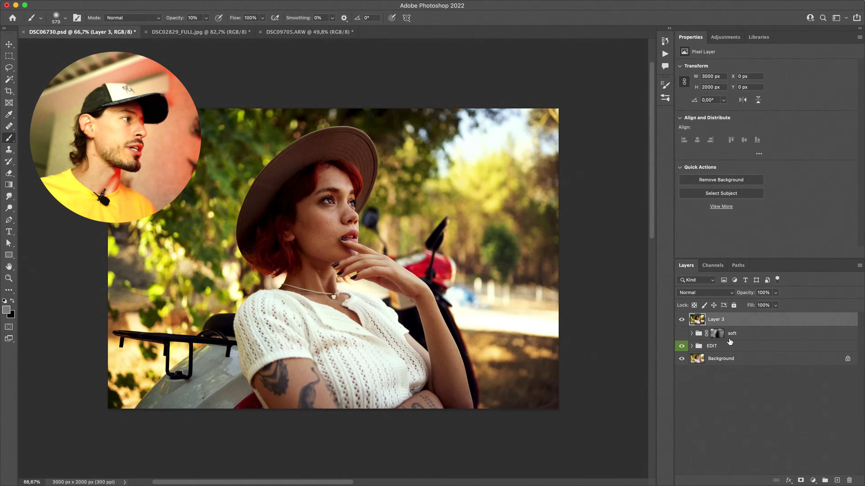
# Step: Apply Lens Blur with Hexagon iris, radius 100, blade curvature 30, brightness 100
pyautogui.click(209, 5)
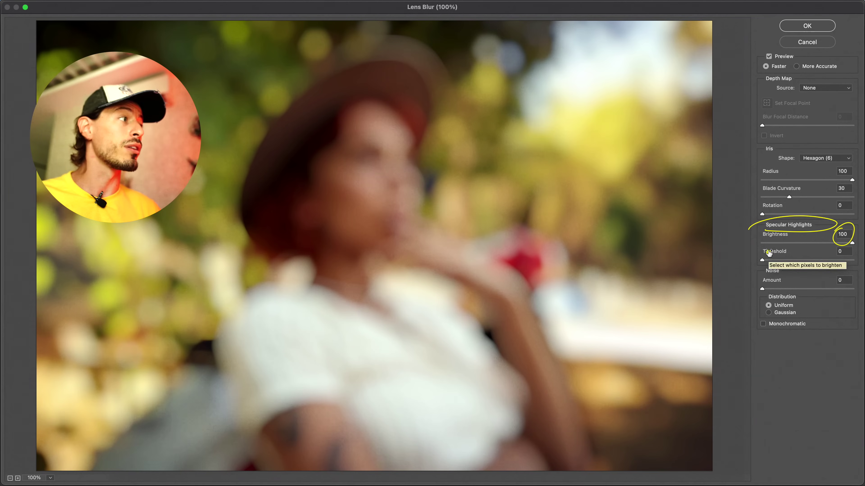
pyautogui.moveTo(386, 111); pyautogui.dragTo(405, 133)
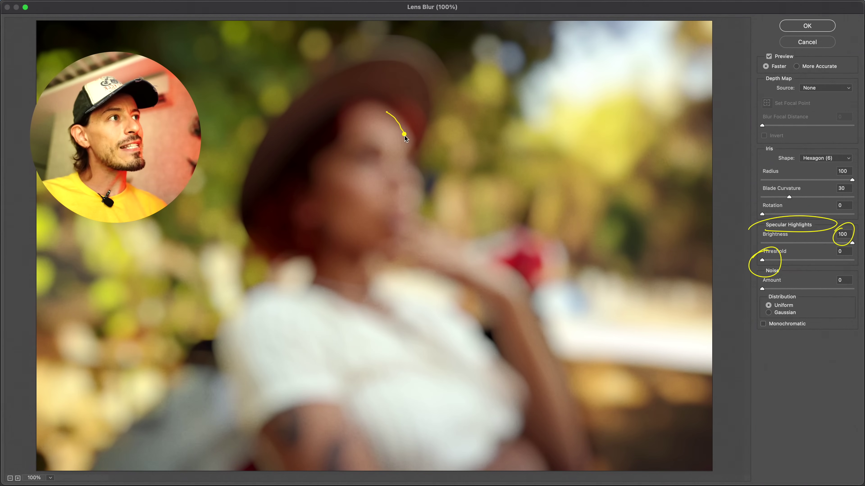
pyautogui.moveTo(430, 167); pyautogui.dragTo(424, 175)
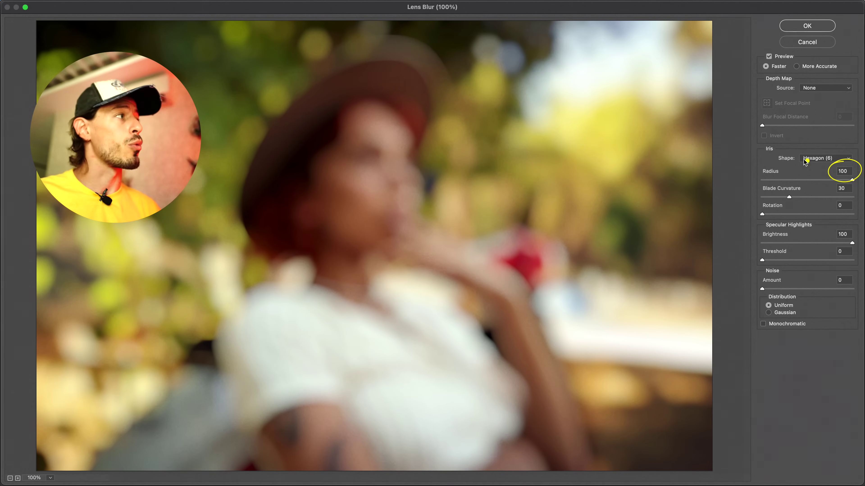
pyautogui.moveTo(773, 153); pyautogui.dragTo(804, 162)
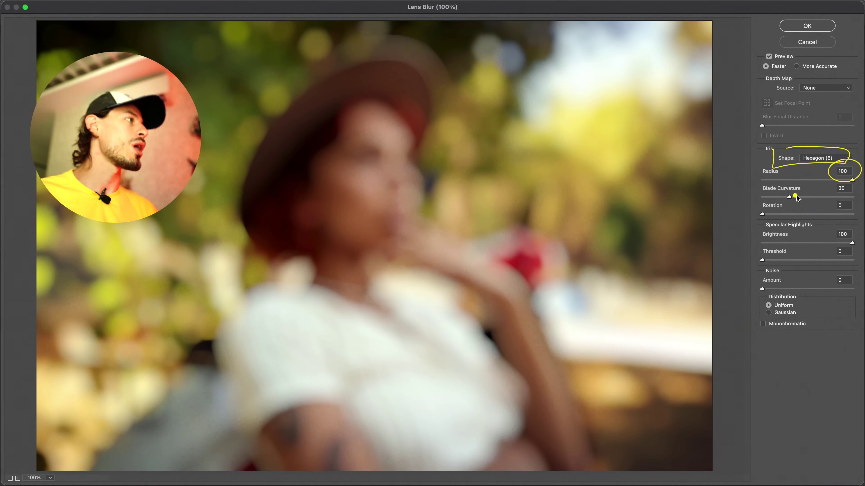
pyautogui.moveTo(831, 194); pyautogui.dragTo(830, 196)
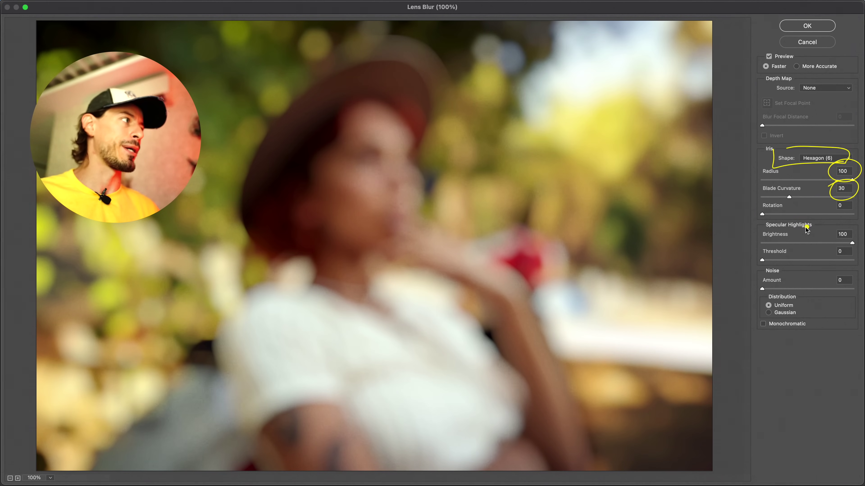
pyautogui.moveTo(839, 196); pyautogui.dragTo(831, 206)
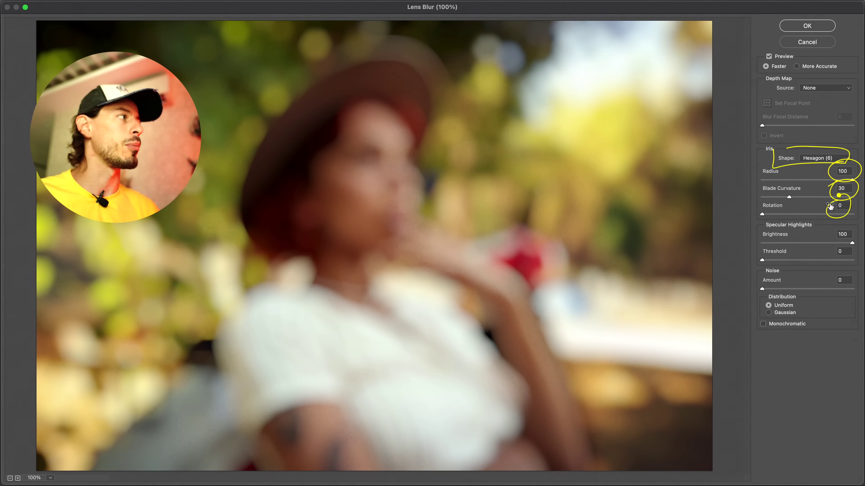
pyautogui.click(808, 25)
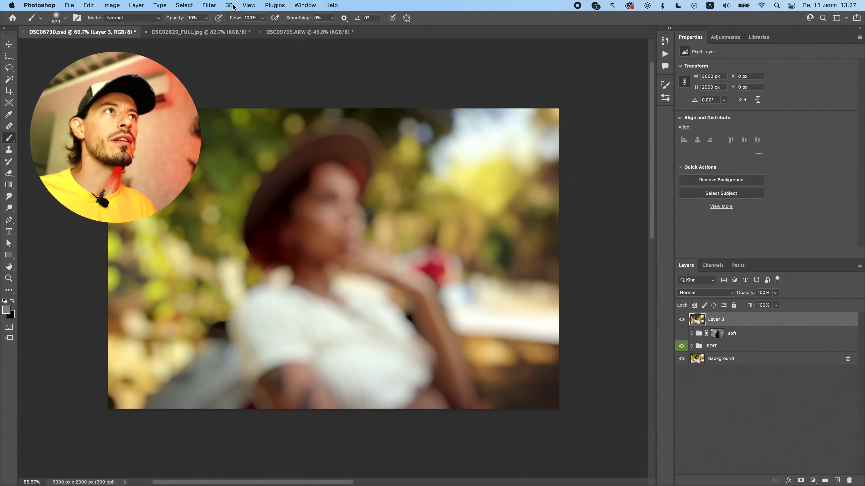
pyautogui.click(209, 5)
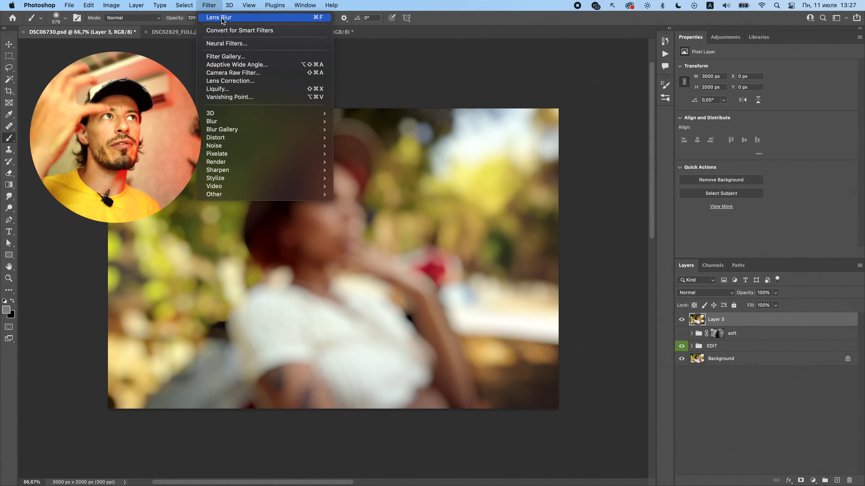
pyautogui.press('Escape')
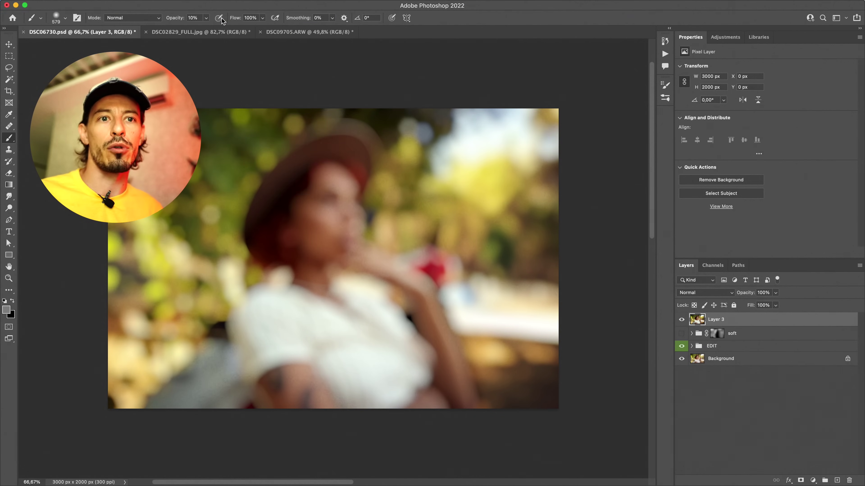
# Step: Set Layer 3 to Screen and add a Curves layer with its midpoint pulled down
pyautogui.click(704, 293)
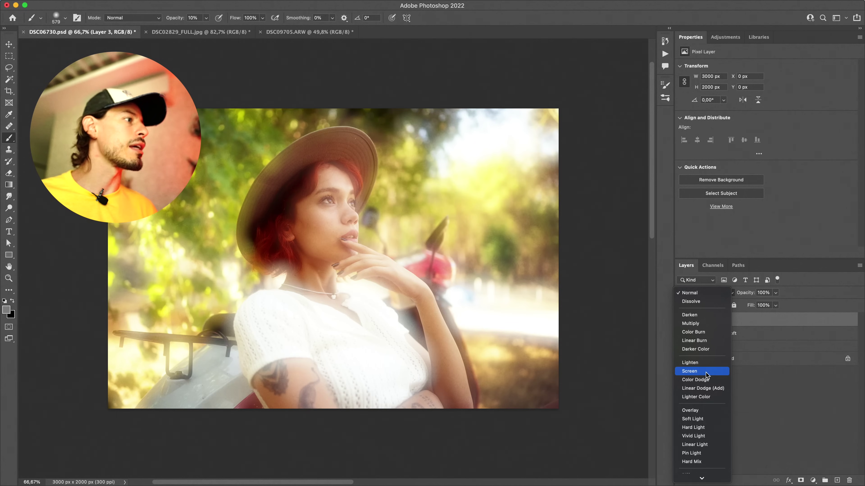
pyautogui.click(708, 369)
pyautogui.click(813, 480)
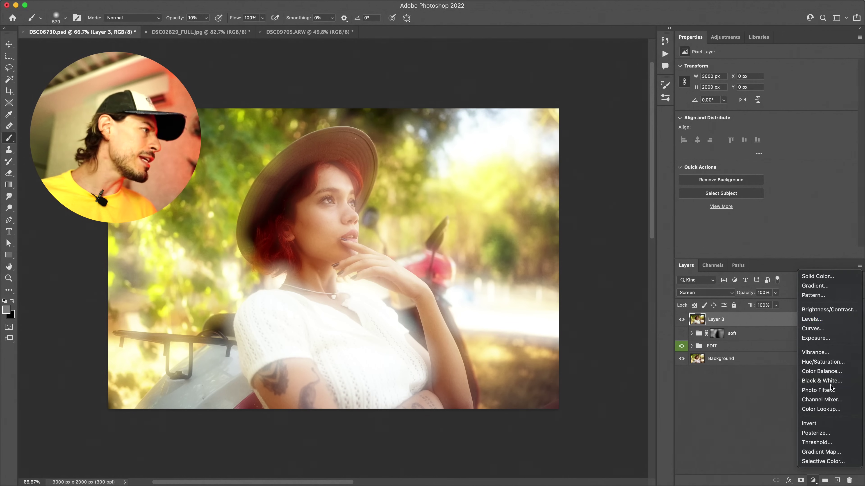
pyautogui.click(817, 328)
pyautogui.moveTo(768, 153); pyautogui.dragTo(767, 170)
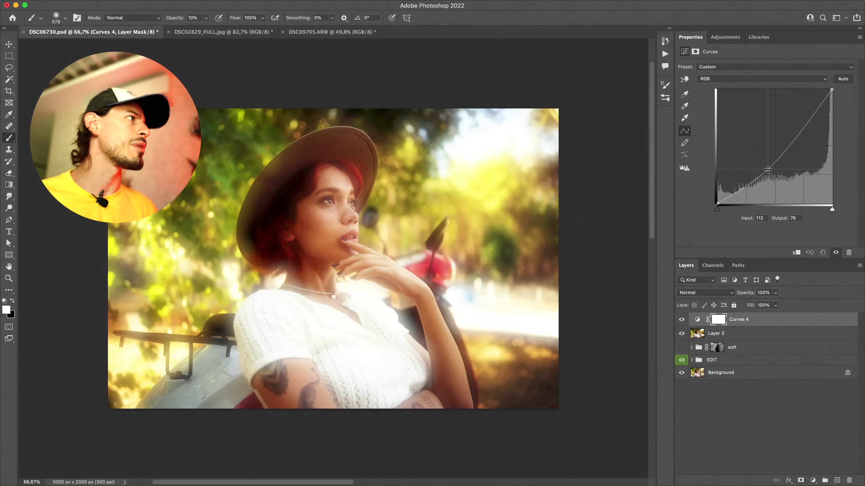
# Step: Group Layer 3 and Curves 4 with a mask and lower the group to 30% opacity
pyautogui.keyDown('shift'); pyautogui.click(736, 332); pyautogui.keyUp('shift')
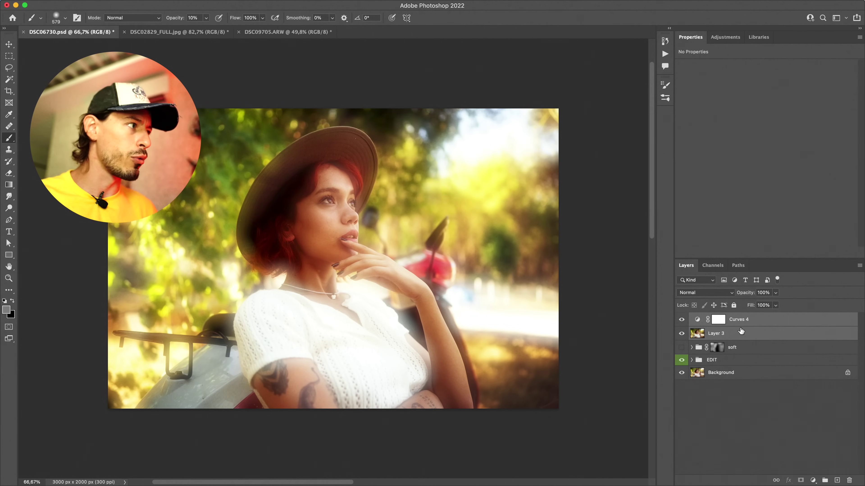
pyautogui.hotkey('ctrl', 'g')
pyautogui.hotkey('ctrl', 'shift', 'm')
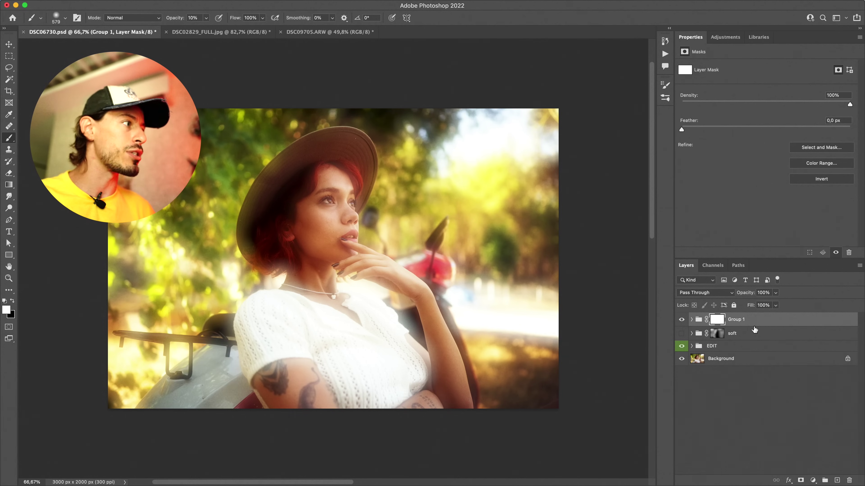
pyautogui.moveTo(776, 292); pyautogui.dragTo(747, 302)
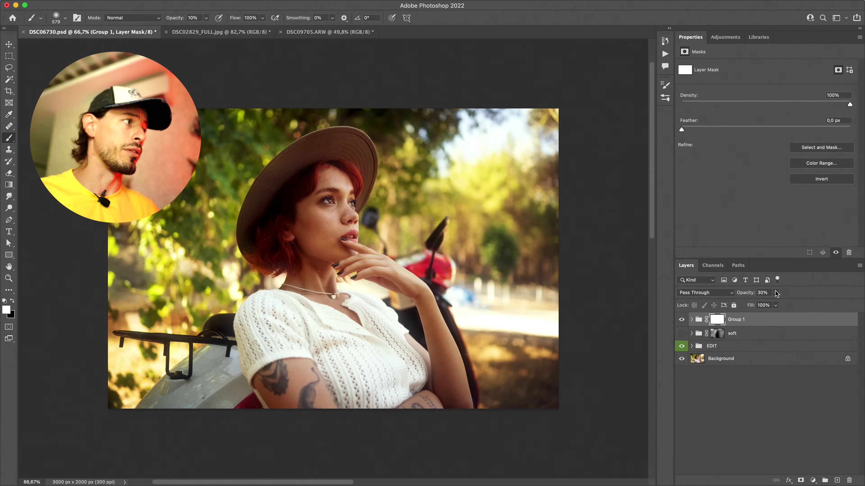
pyautogui.click(682, 320)
# Step: Show Group 1 and zoom in on the neck and shoulder, then fit the photo
pyautogui.click(683, 320)
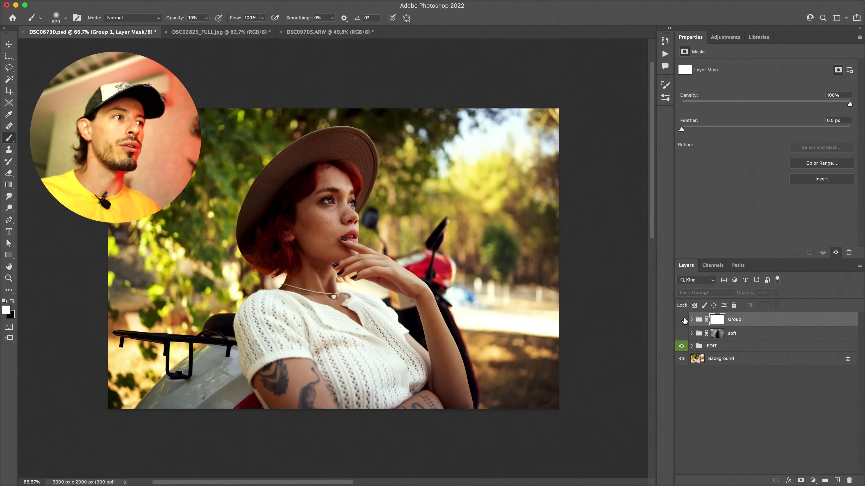
pyautogui.moveTo(270, 274); pyautogui.dragTo(293, 275)
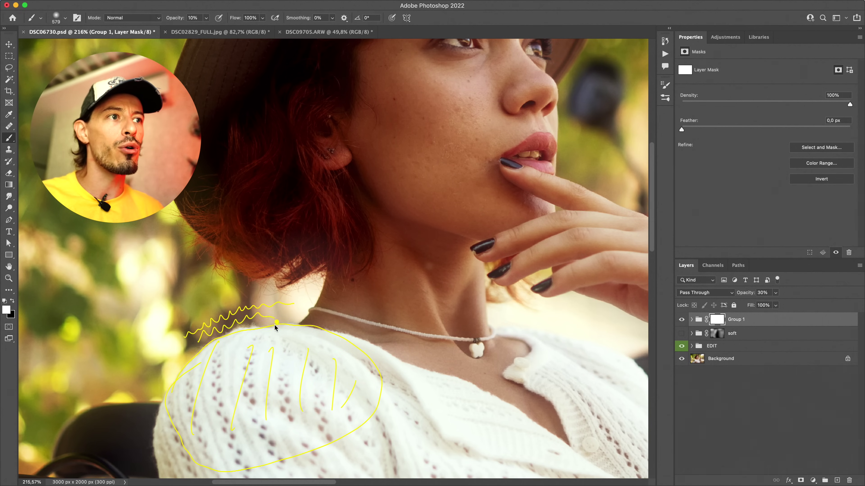
pyautogui.scroll(-5, 276, 327)
pyautogui.hscroll(-4, 275, 327)
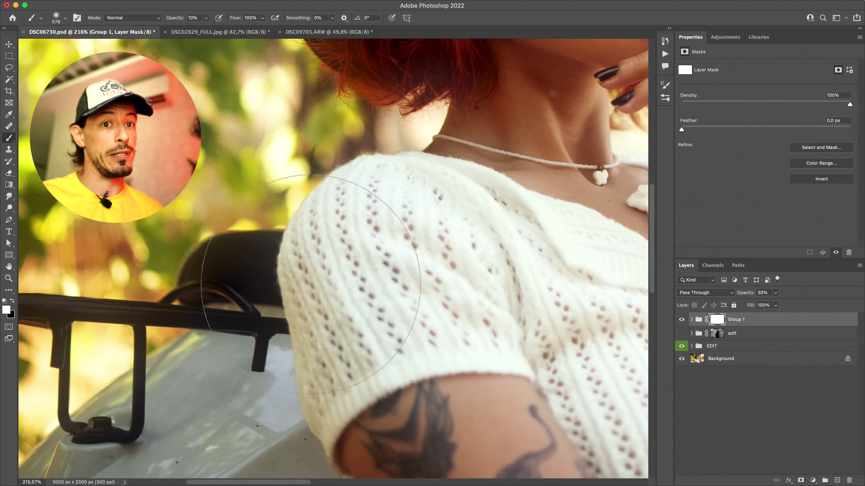
pyautogui.press('super+0')
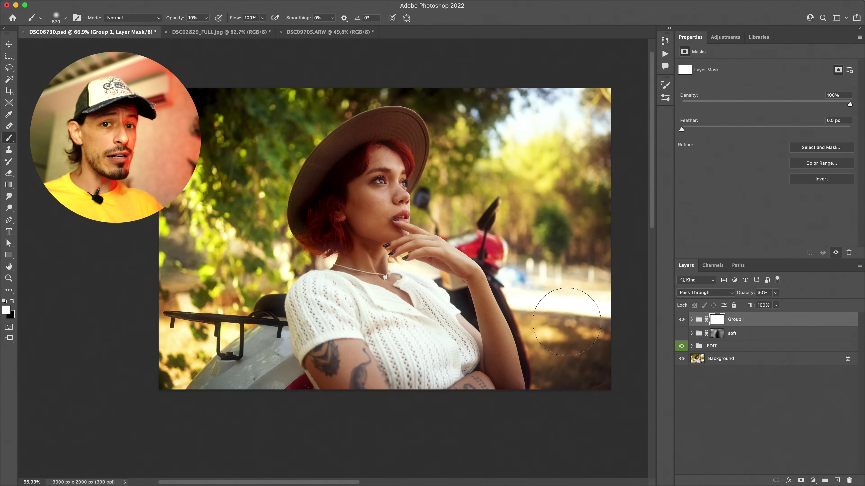
# Step: Zoom into the eyes and toggle Group 1 to compare the face with and without glow
pyautogui.moveTo(377, 176); pyautogui.dragTo(448, 223)
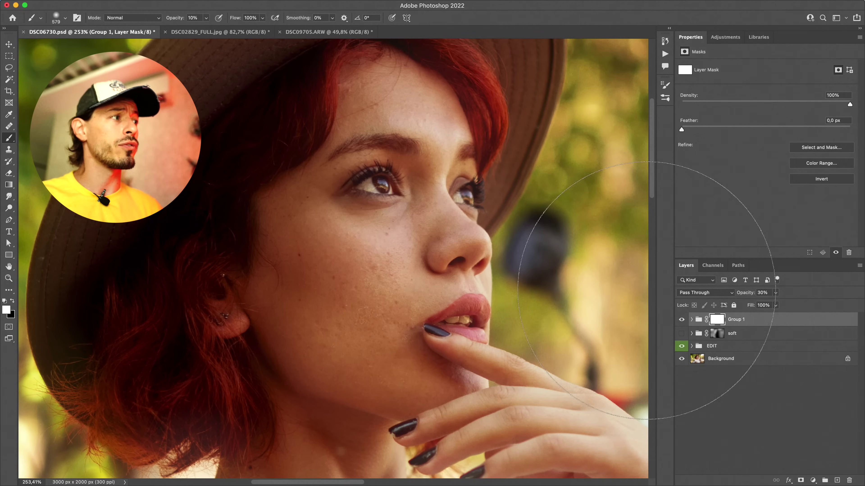
pyautogui.click(681, 319)
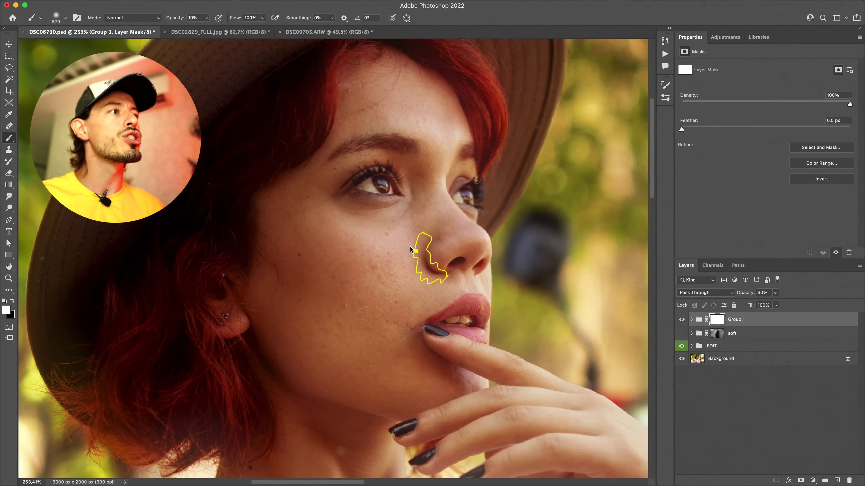
pyautogui.moveTo(419, 185)
pyautogui.mouseDown()
pyautogui.moveTo(465, 176)
pyautogui.moveTo(447, 182)
pyautogui.mouseUp()
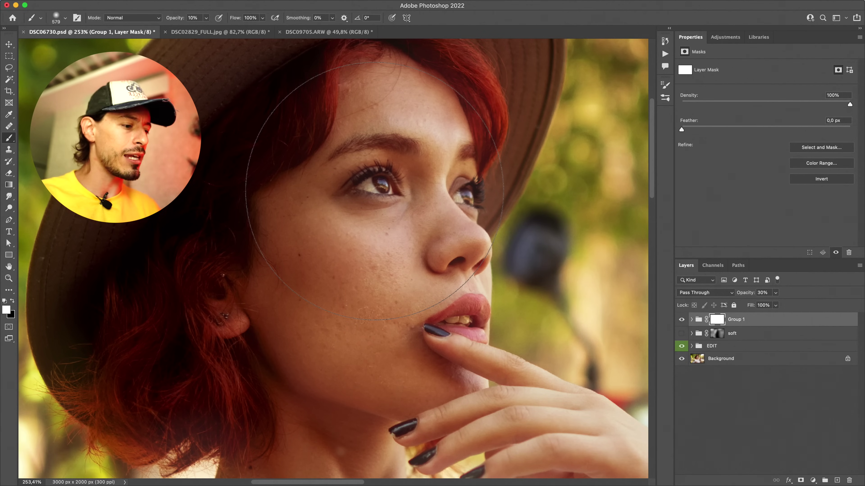
pyautogui.press('super+minus')
pyautogui.press('super+minus')
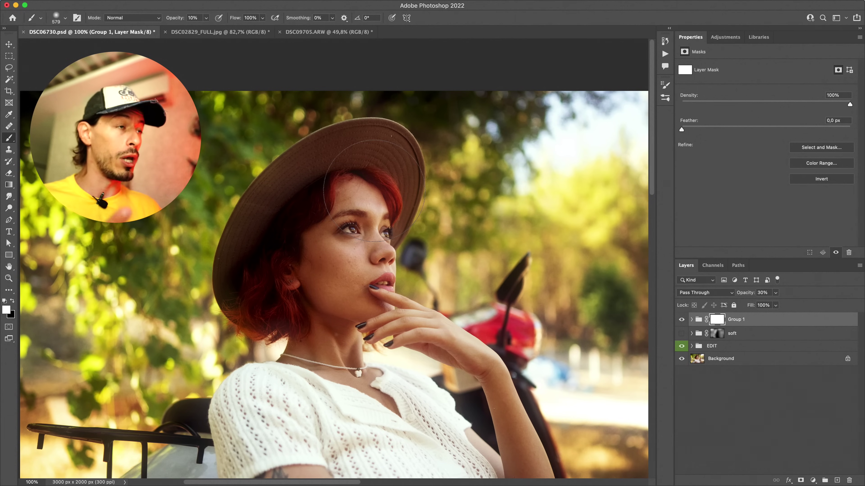
# Step: Zoom out and switch to the DSC02829_FULL.jpg portrait
pyautogui.press('super+minus')
pyautogui.scroll(3, 424, 240)
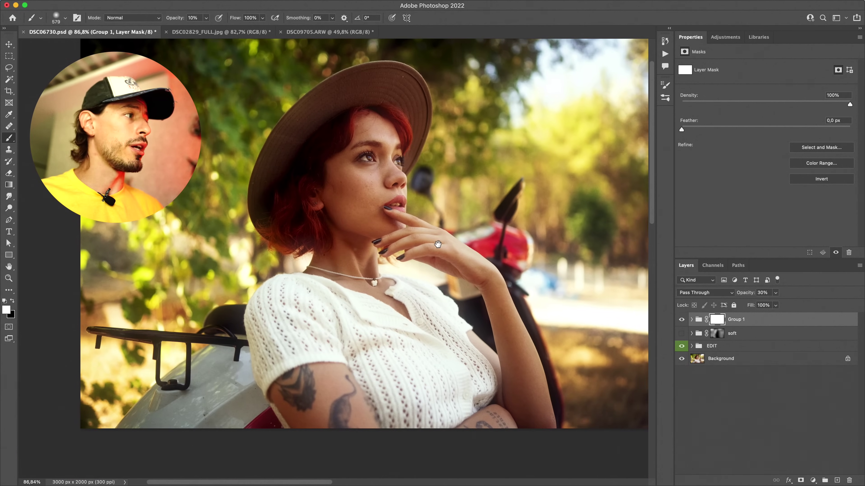
pyautogui.press('super+minus')
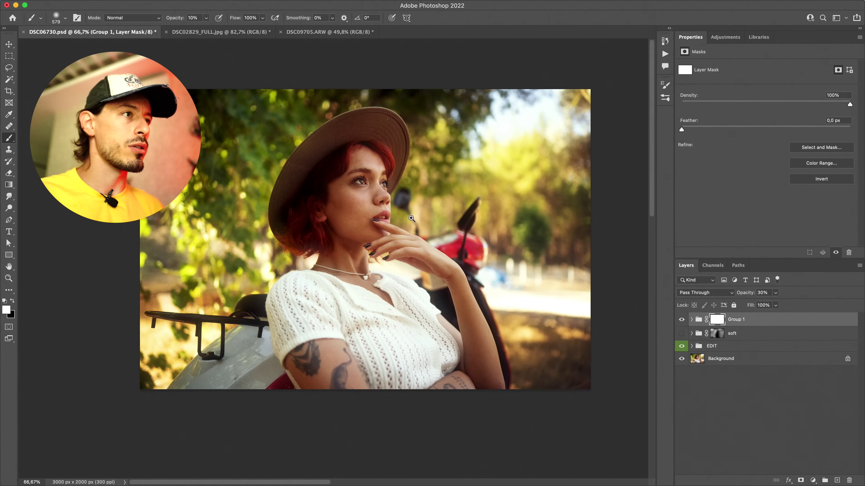
pyautogui.scroll(2, 412, 219)
pyautogui.scroll(-1, 411, 218)
pyautogui.hotkey('ctrl', 'Tab')
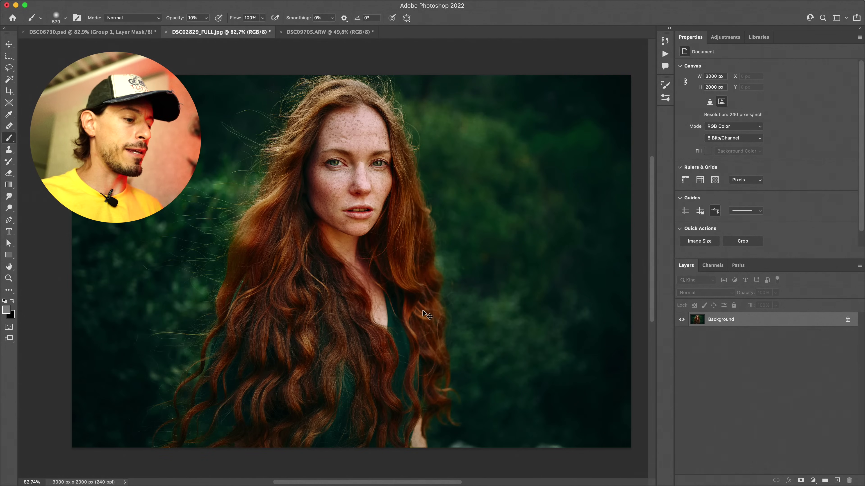
# Step: Duplicate the background, Lens Blur the copy, and set it to Screen
pyautogui.press('super+j')
pyautogui.click(211, 6)
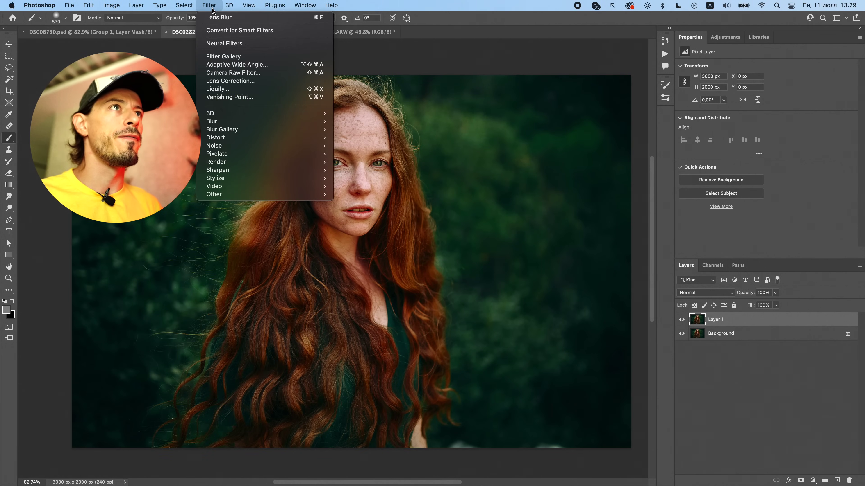
pyautogui.click(371, 165)
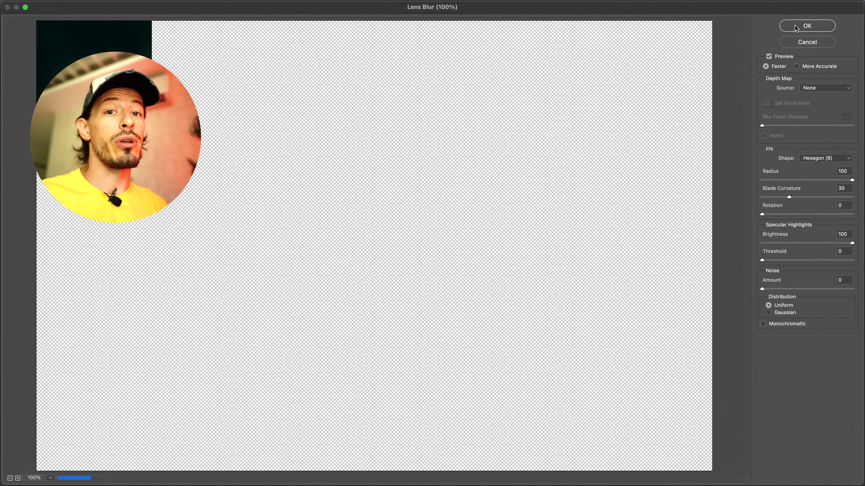
pyautogui.click(796, 28)
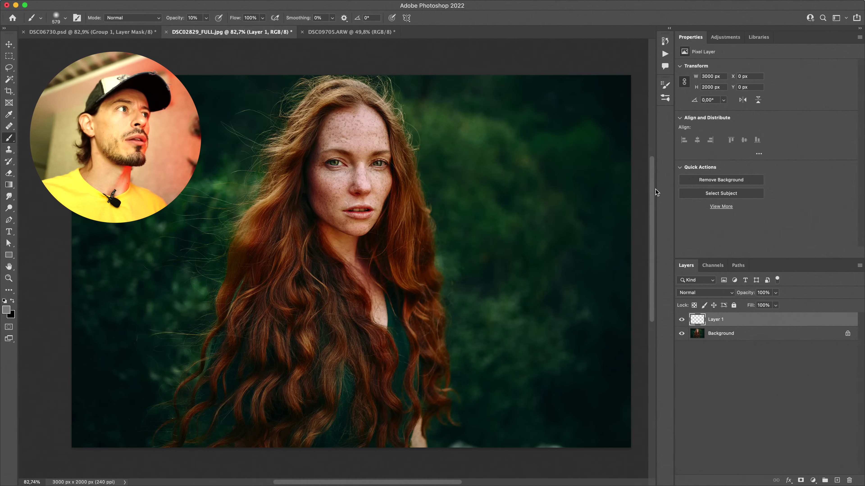
pyautogui.click(702, 293)
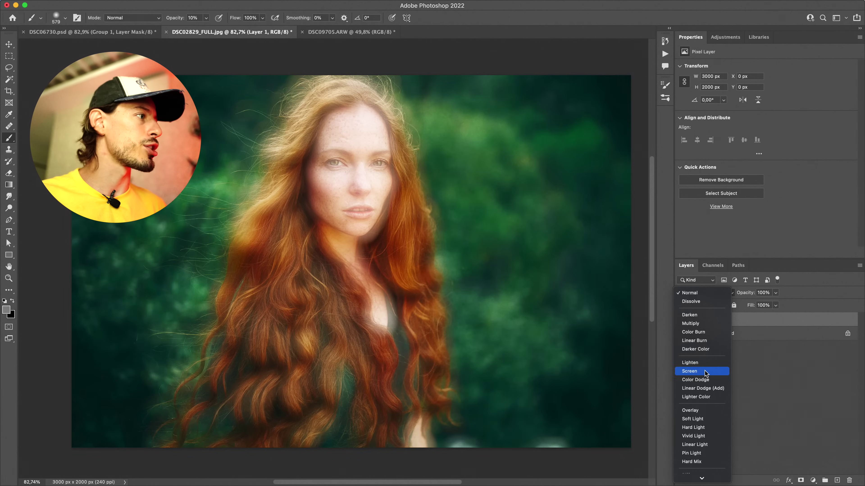
pyautogui.click(701, 373)
# Step: Add a darkening Curves layer and group it with the blurred copy at 24% opacity
pyautogui.click(813, 480)
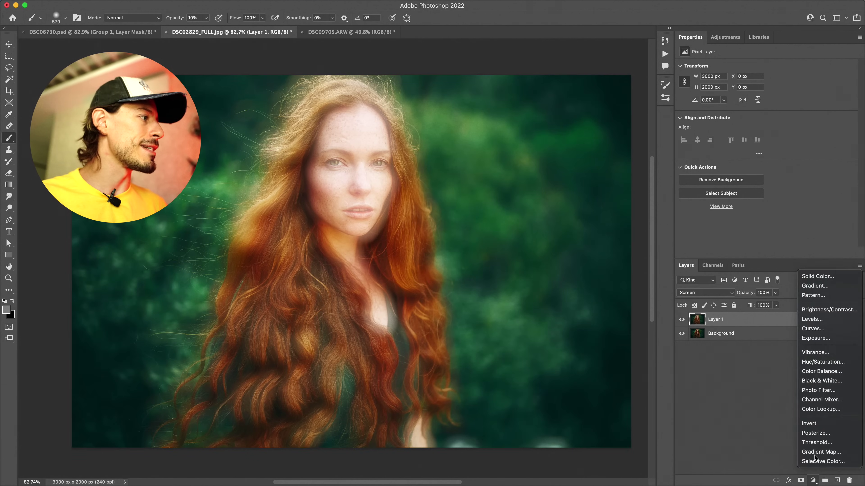
pyautogui.click(810, 328)
pyautogui.moveTo(765, 161); pyautogui.dragTo(767, 180)
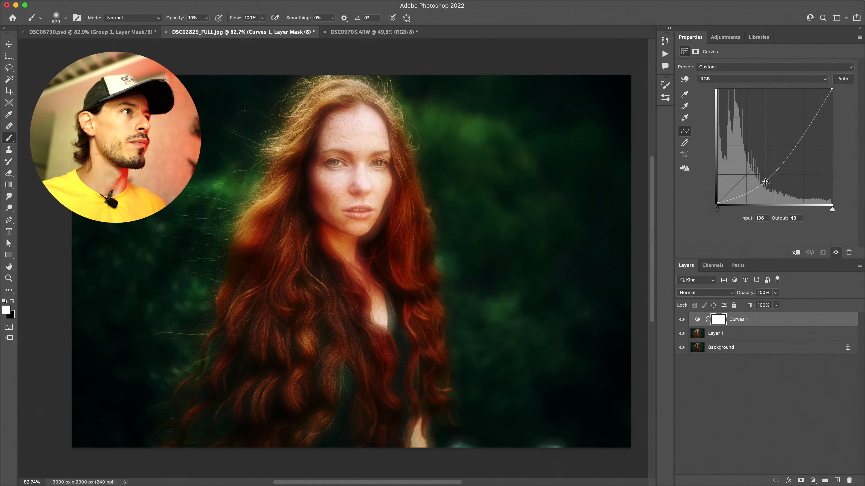
pyautogui.keyDown('shift'); pyautogui.click(733, 333); pyautogui.keyUp('shift')
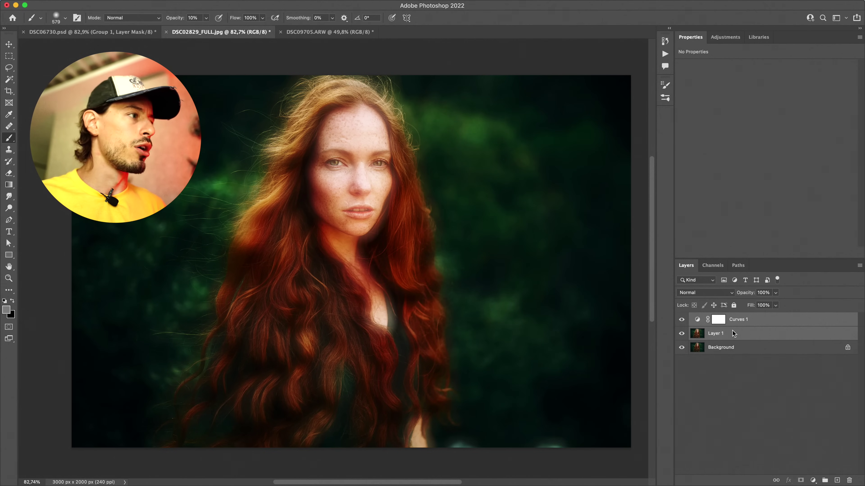
pyautogui.hotkey('ctrl', 'g')
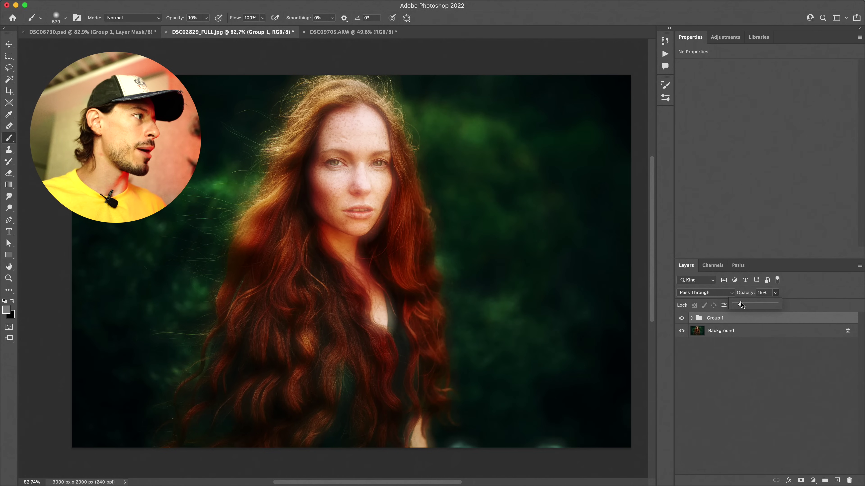
pyautogui.moveTo(744, 303); pyautogui.dragTo(745, 303)
pyautogui.click(681, 318)
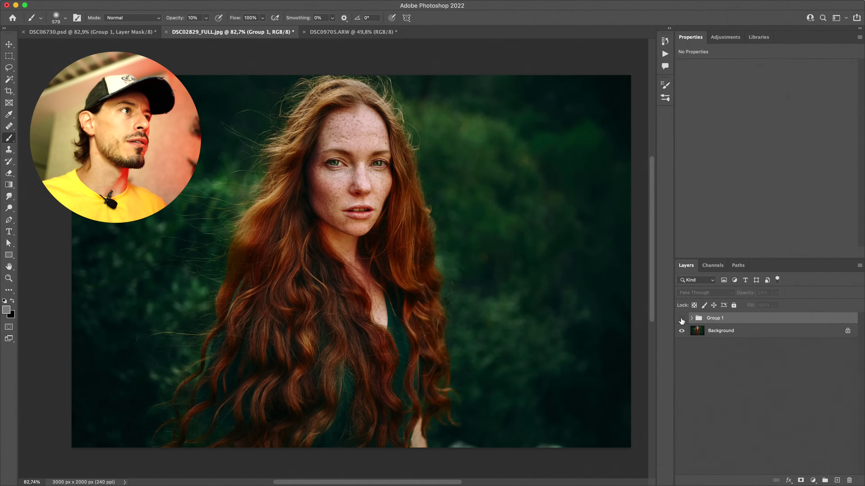
pyautogui.click(681, 319)
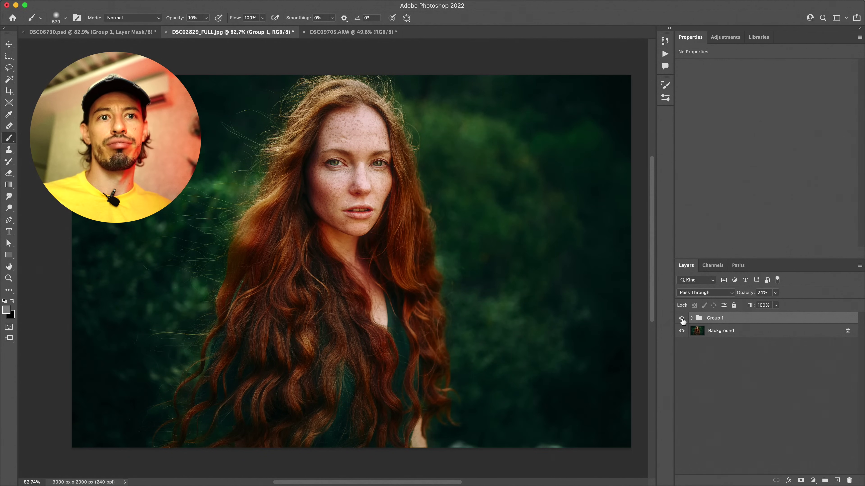
# Step: Switch to the DSC09705.ARW flower portrait and toggle EDIT to compare
pyautogui.hotkey('ctrl', 'Tab')
pyautogui.click(681, 319)
pyautogui.click(681, 318)
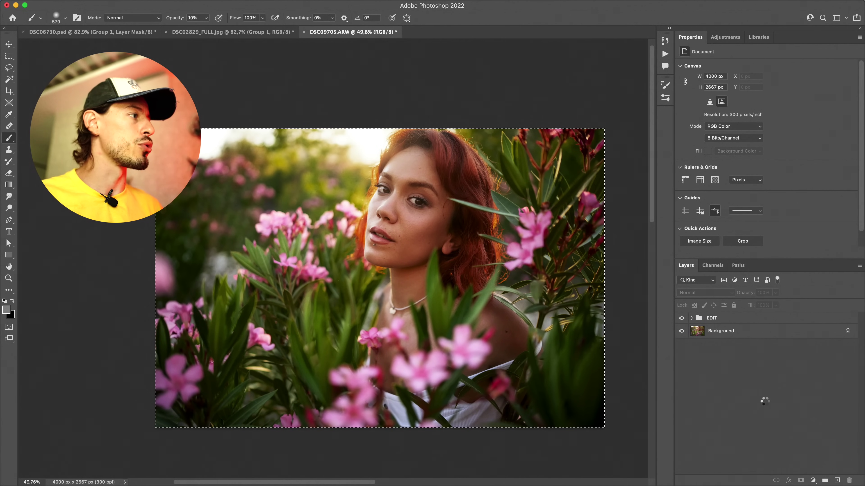
# Step: Stamp a merged copy, run the SOFT-FILTER action, and zoom in on the pink flowers
pyautogui.hotkey('ctrl', 'shift', 'alt', 'e')
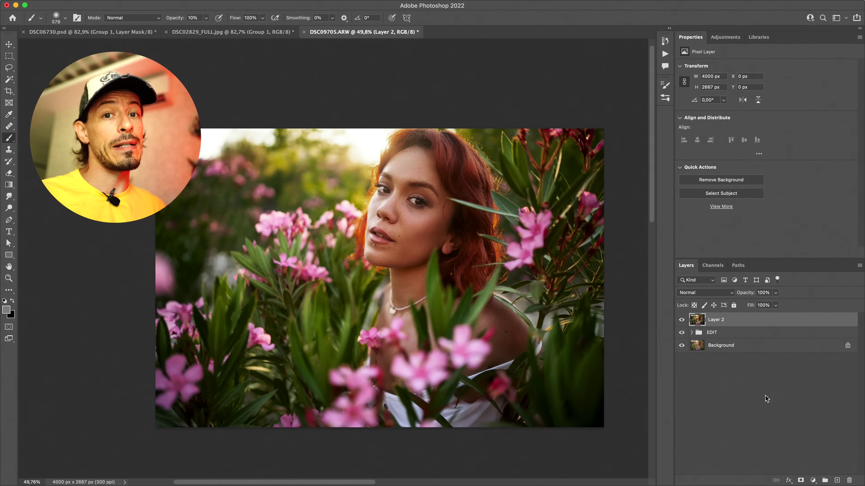
pyautogui.hotkey('alt', 'F9')
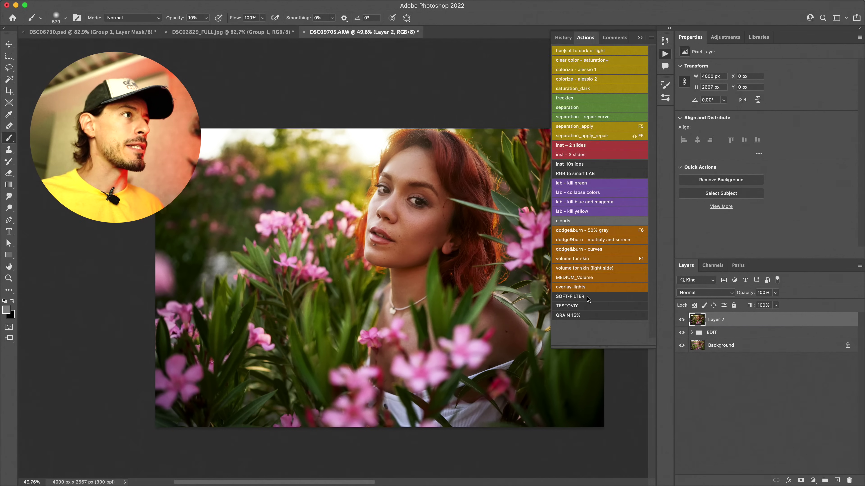
pyautogui.click(588, 297)
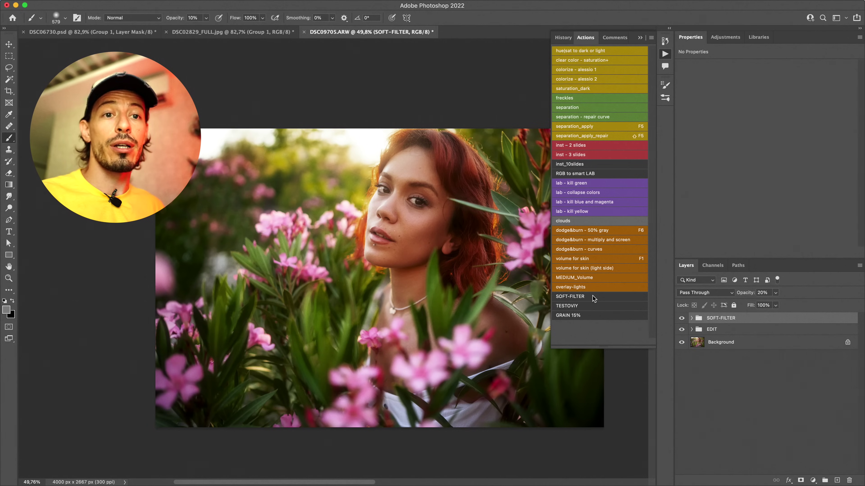
pyautogui.hotkey('alt', 'F9')
pyautogui.moveTo(292, 227); pyautogui.dragTo(681, 321)
pyautogui.scroll(-2, 640, 321)
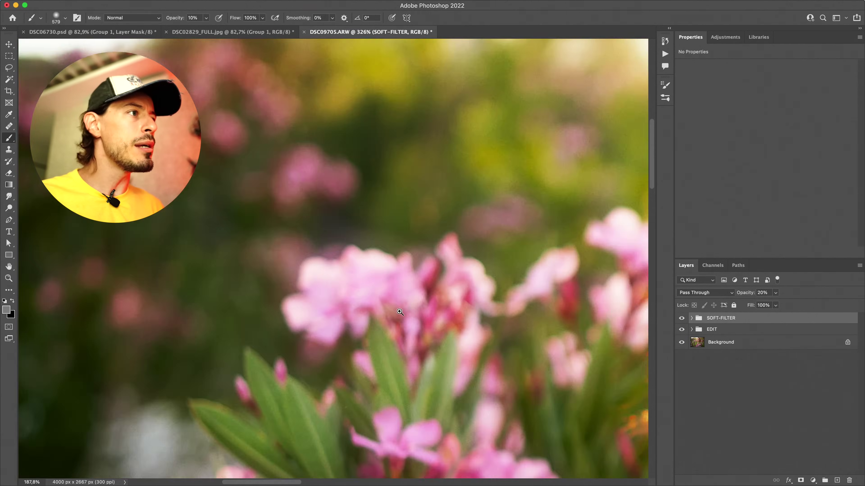
pyautogui.scroll(-2, 640, 322)
pyautogui.scroll(-2, 640, 321)
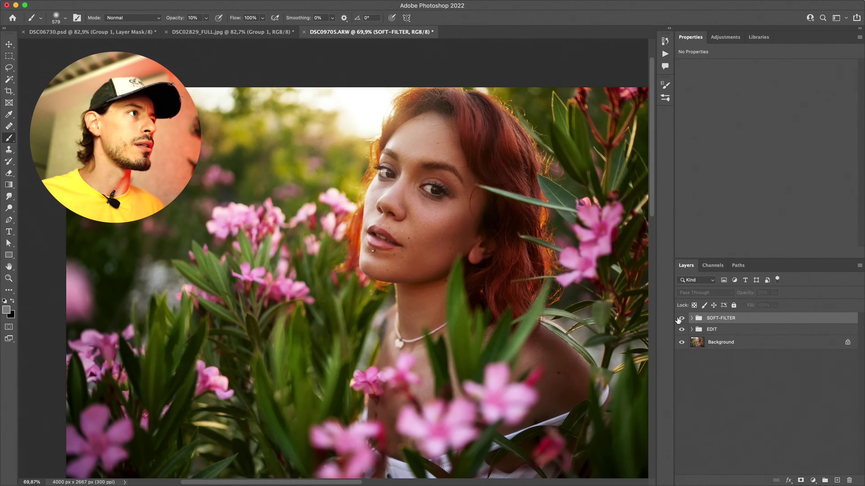